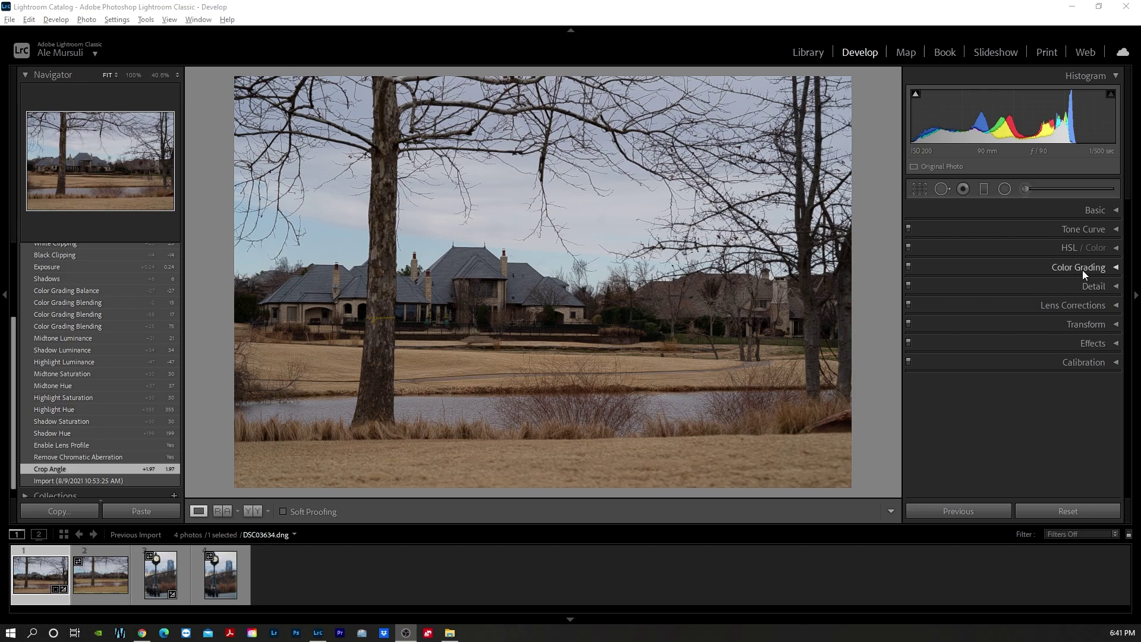
- Expand Color Grading, test the luminance, Blending and Balance sliders, then reset each to default
{"action": "left_click", "coordinate": [1104, 269]}
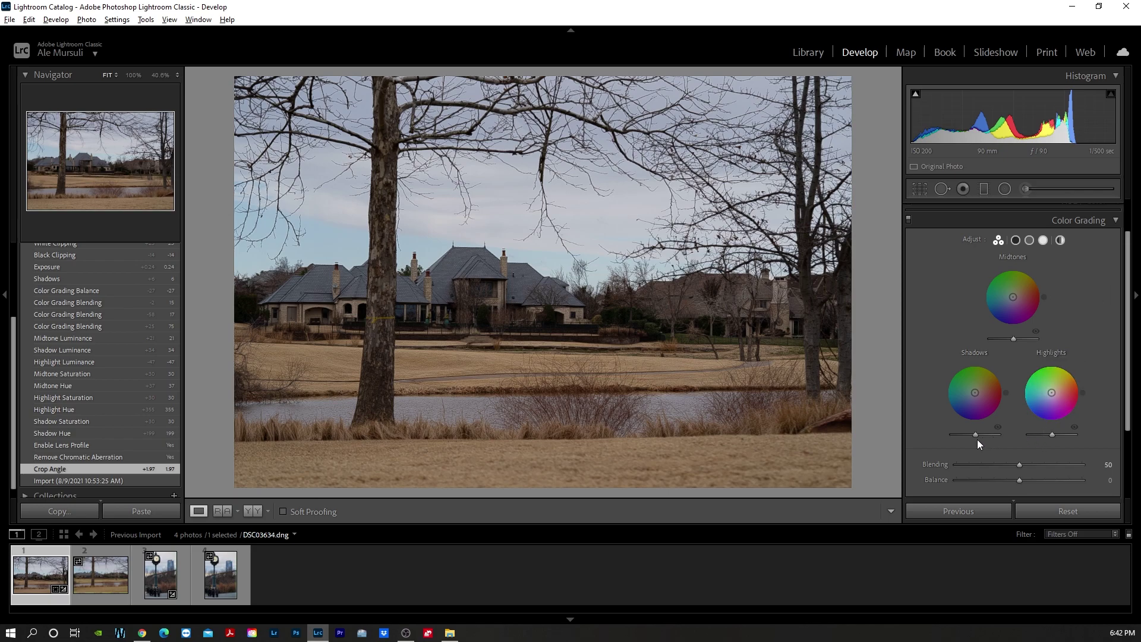
{"action": "left_click_drag", "start_coordinate": [976, 434], "coordinate": [973, 436]}
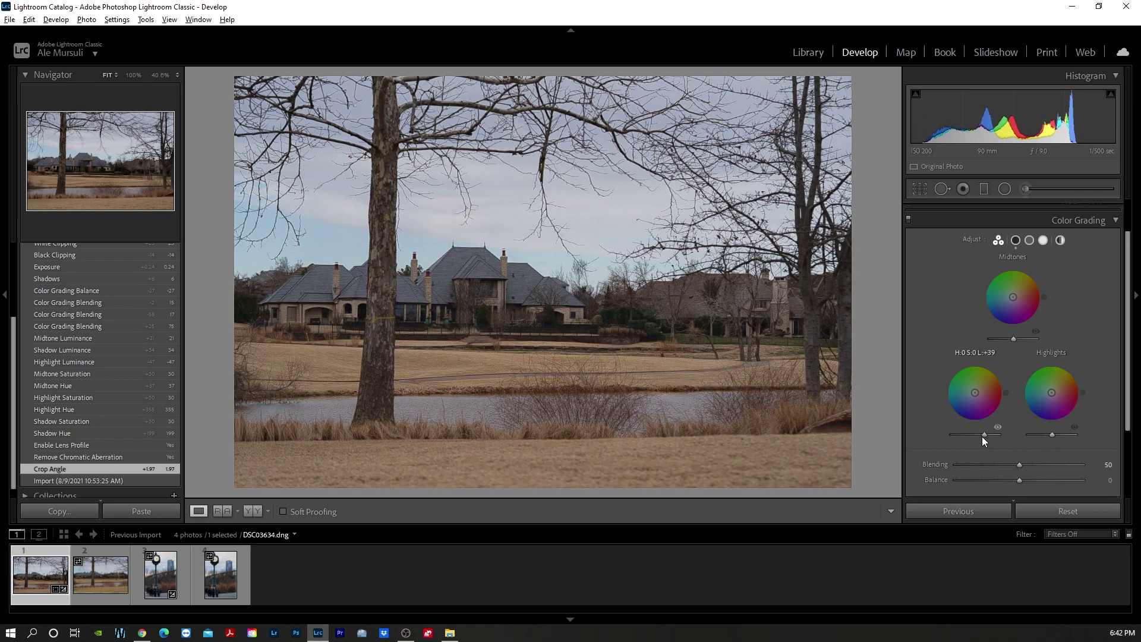
{"action": "left_click_drag", "start_coordinate": [1053, 435], "coordinate": [1054, 436]}
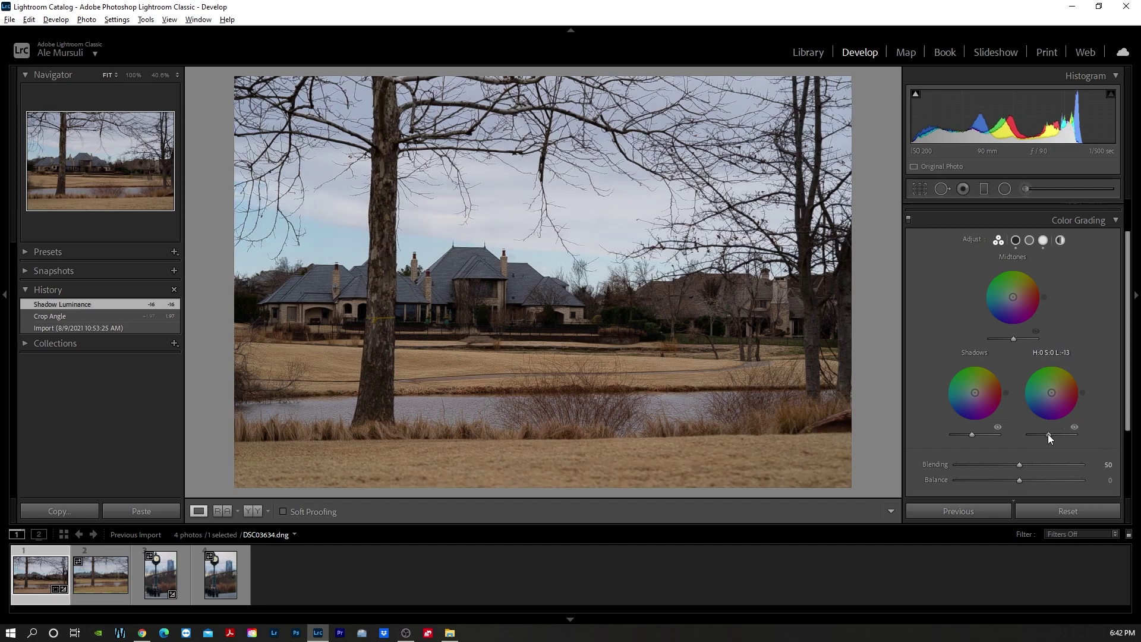
{"action": "double_click", "coordinate": [1054, 436]}
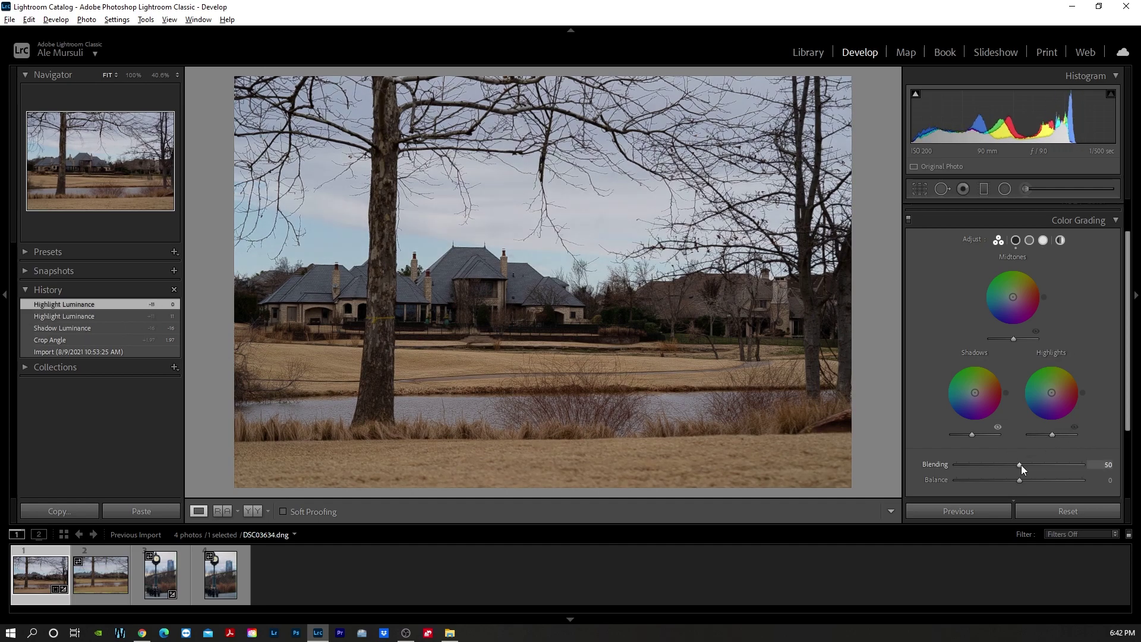
{"action": "mouse_move", "coordinate": [1004, 465]}
{"action": "left_mouse_down"}
{"action": "mouse_move", "coordinate": [1028, 464]}
{"action": "mouse_move", "coordinate": [1003, 482]}
{"action": "left_mouse_up"}
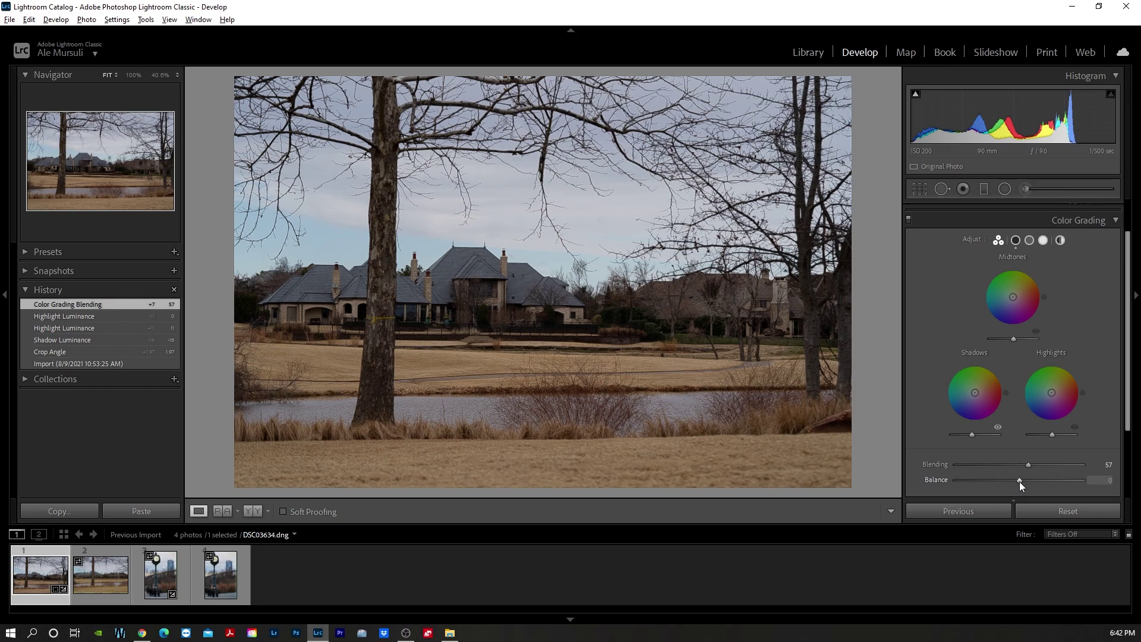
{"action": "double_click", "coordinate": [1025, 482]}
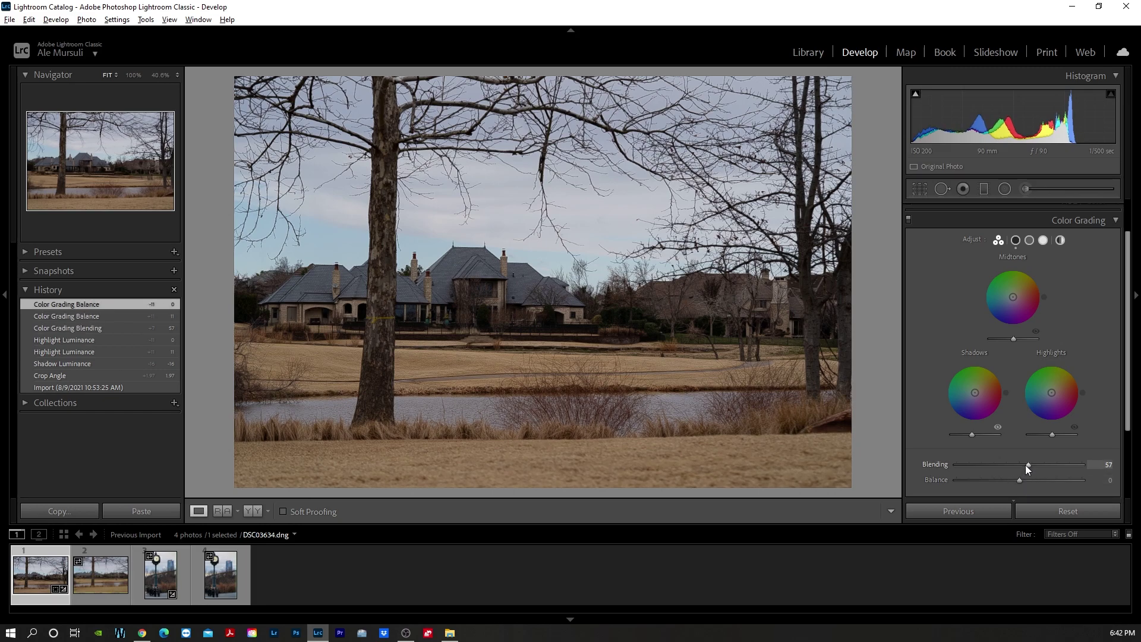
{"action": "double_click", "coordinate": [1025, 465]}
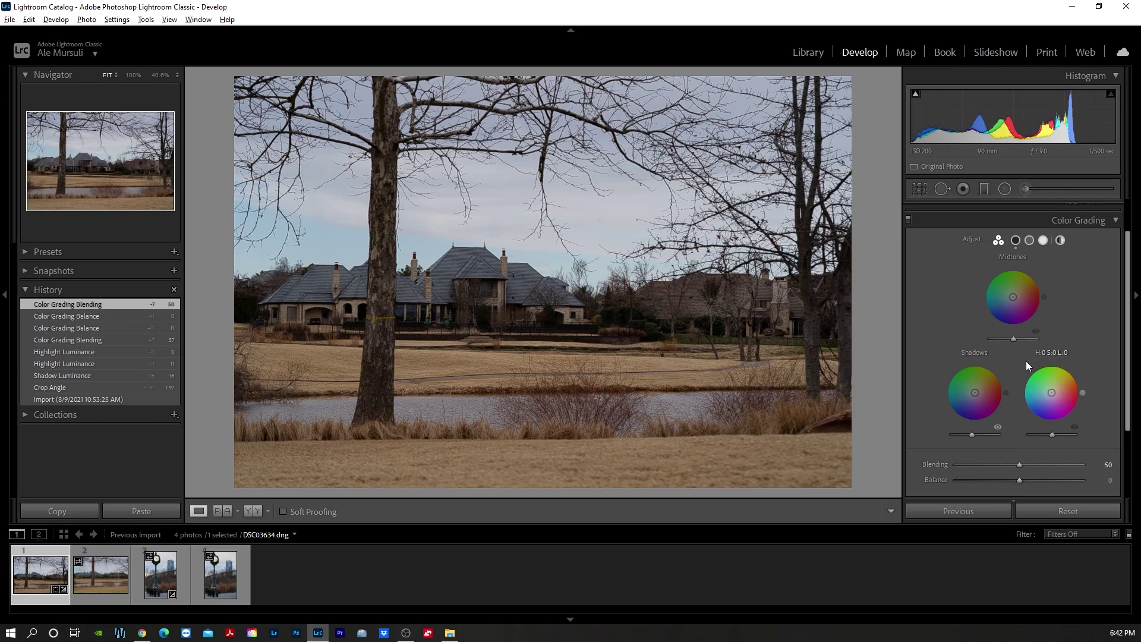
{"action": "double_click", "coordinate": [972, 436]}
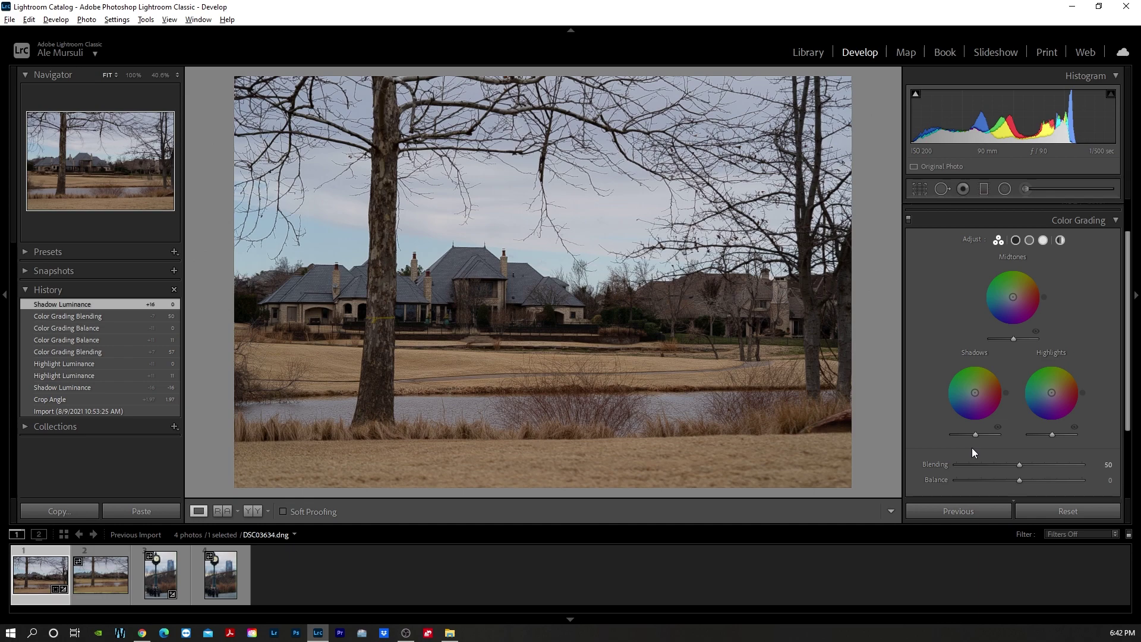
- Open the Adobe Color wheel, apply the Split Complementary rule and shift its handles to softer tones
{"action": "left_click", "coordinate": [142, 632]}
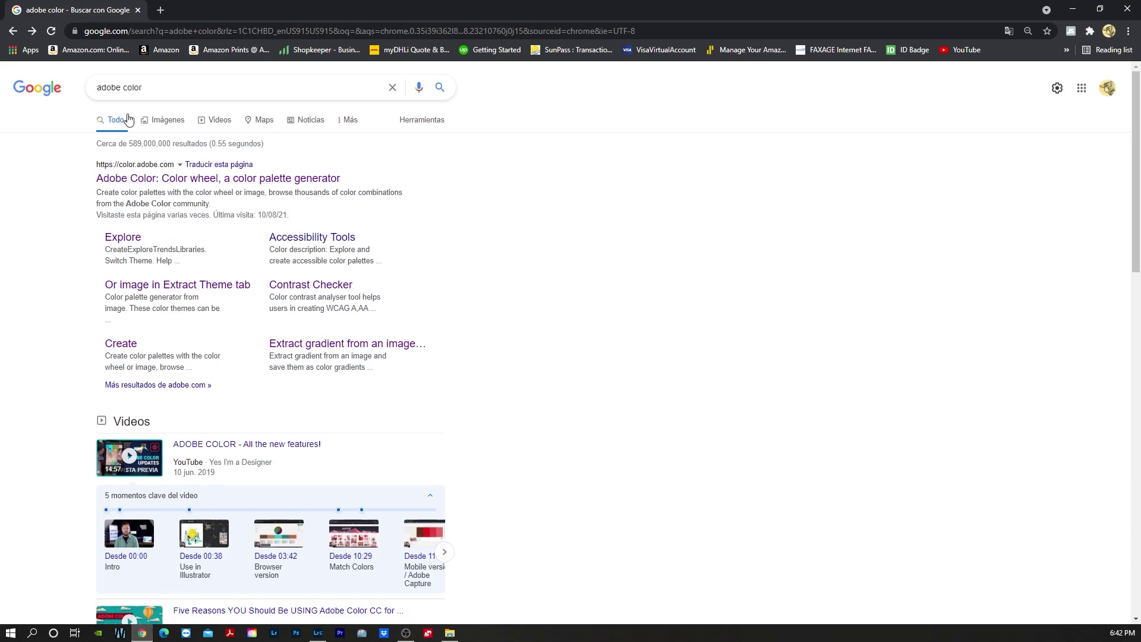
{"action": "left_click", "coordinate": [136, 182]}
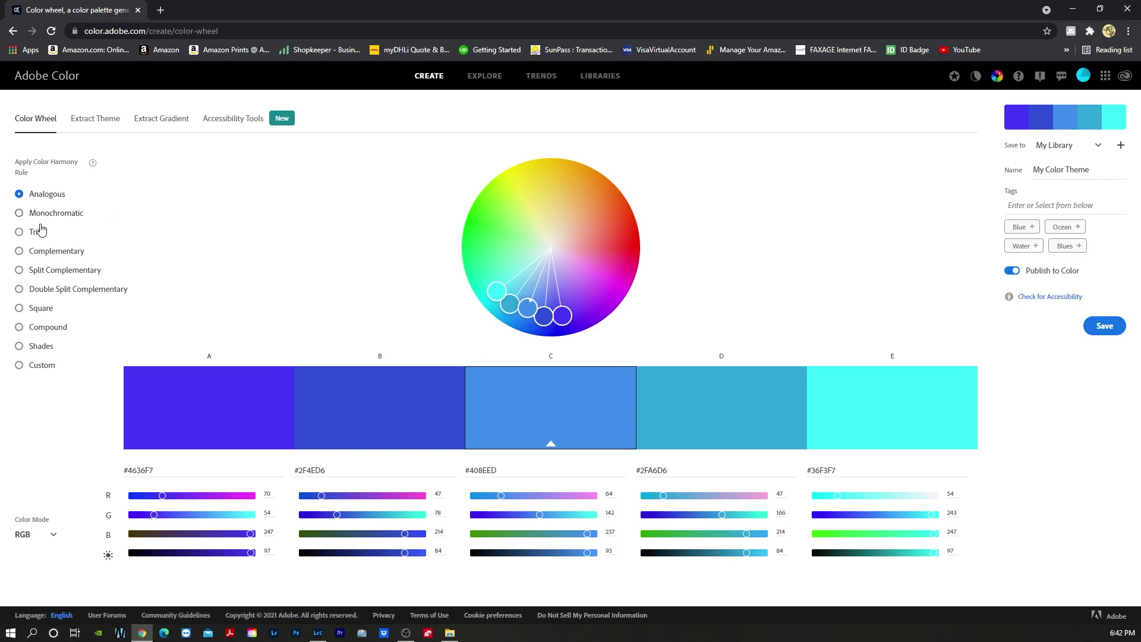
{"action": "left_click", "coordinate": [37, 272]}
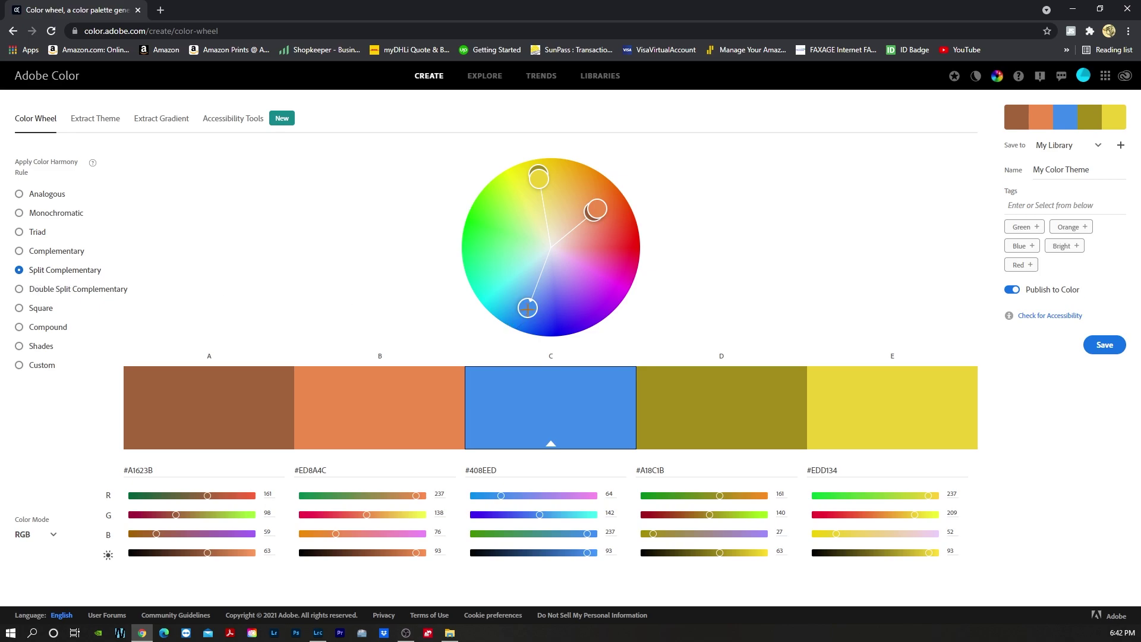
{"action": "mouse_move", "coordinate": [527, 308]}
{"action": "left_mouse_down"}
{"action": "mouse_move", "coordinate": [508, 266]}
{"action": "mouse_move", "coordinate": [535, 290]}
{"action": "left_mouse_up"}
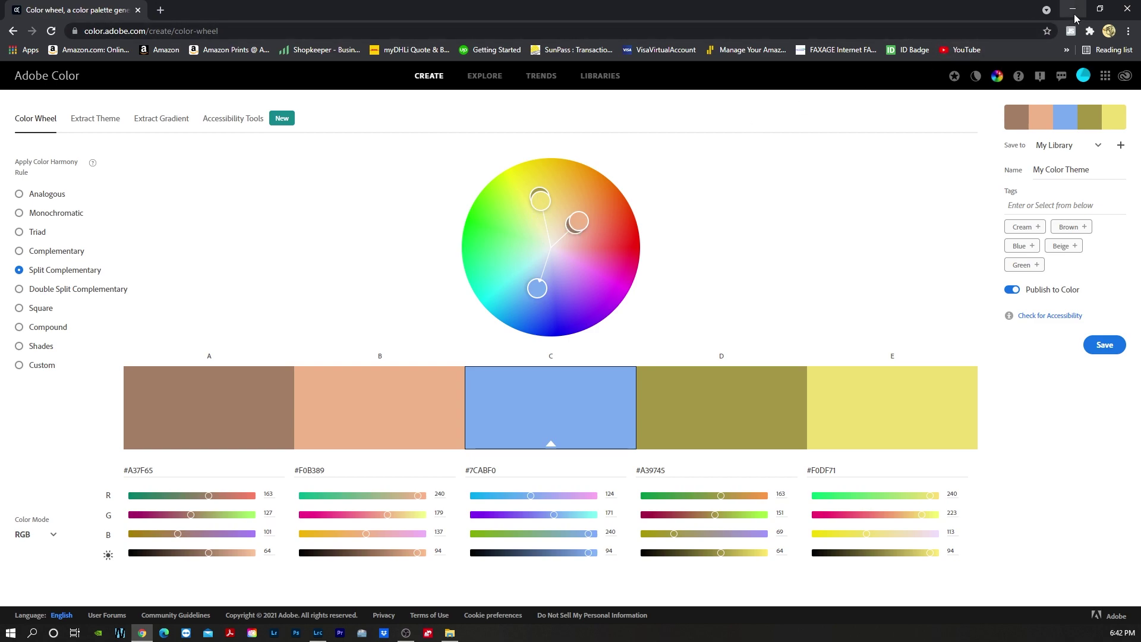
{"action": "left_click", "coordinate": [1074, 10]}
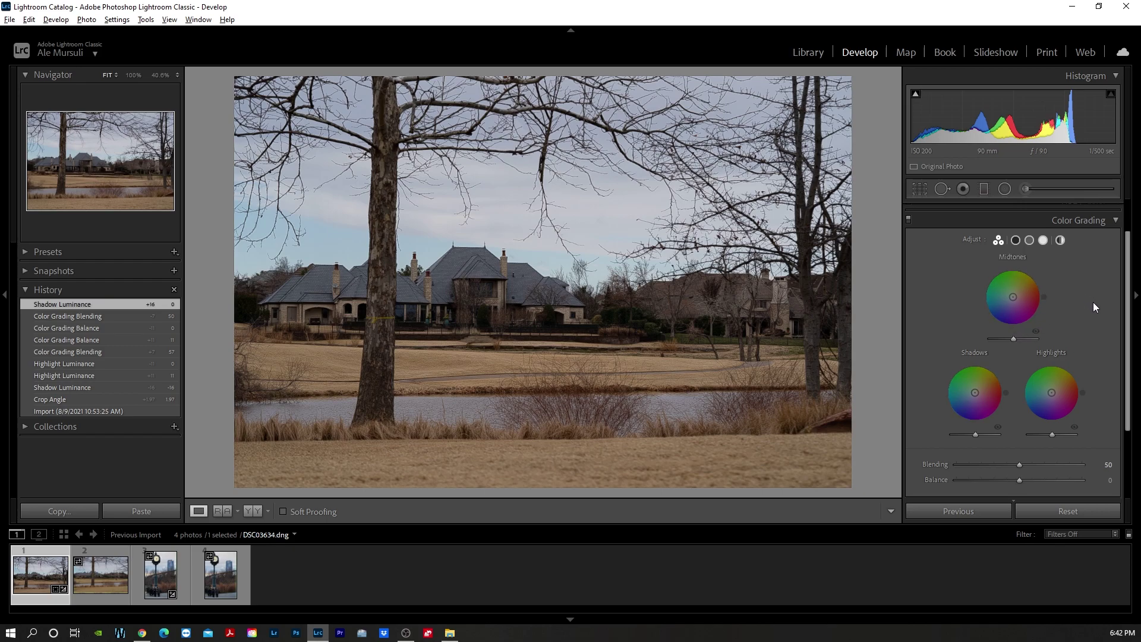
- Grade the shadows blue at hue 228 and saturation 25, referencing the Adobe Color palette
{"action": "left_click", "coordinate": [1015, 240]}
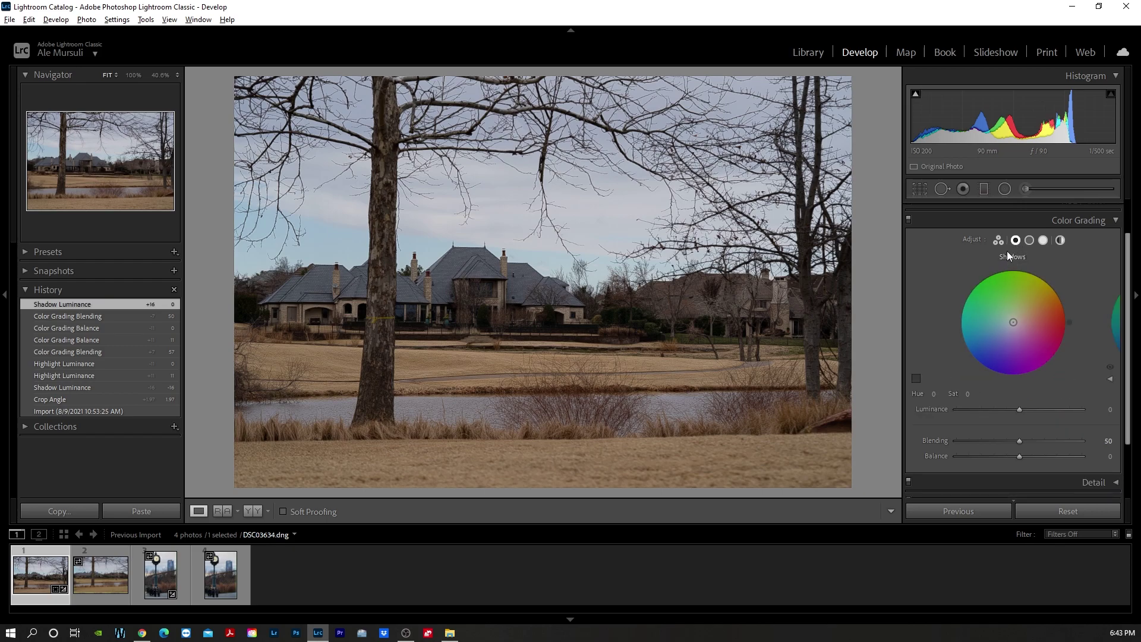
{"action": "left_click", "coordinate": [142, 632]}
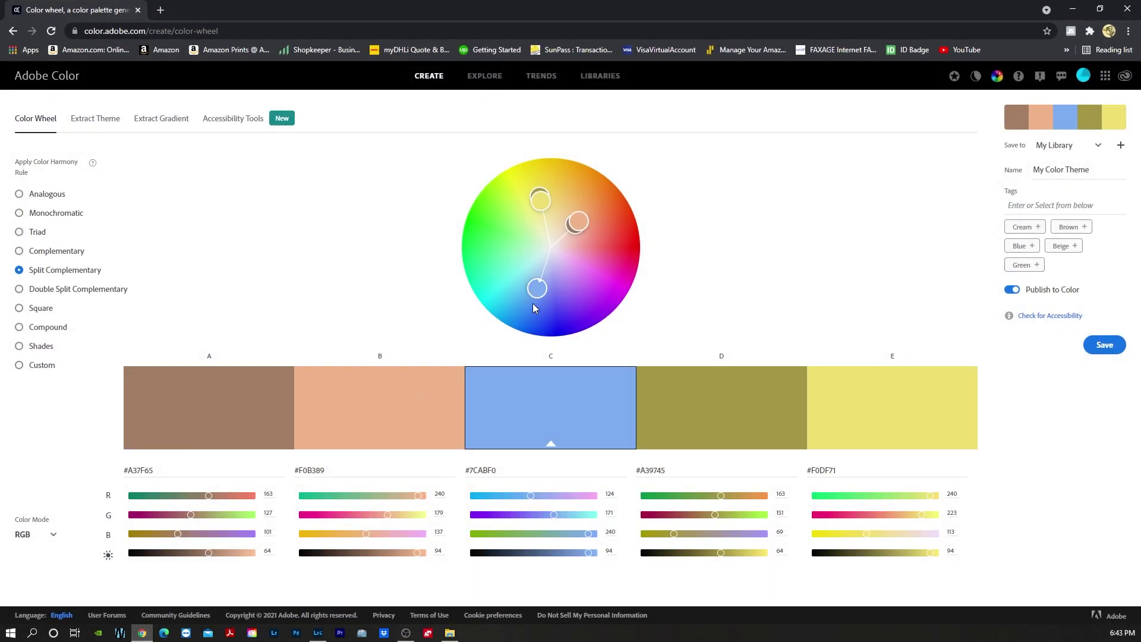
{"action": "key", "text": "alt+Tab"}
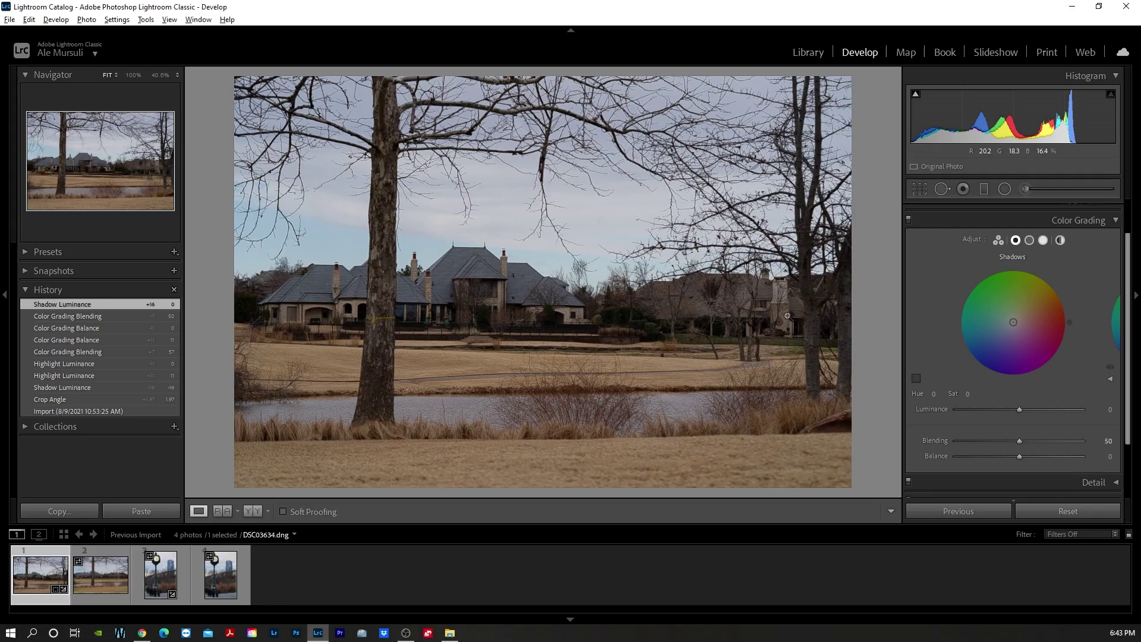
{"action": "left_click_drag", "start_coordinate": [1069, 328], "coordinate": [976, 364]}
{"action": "left_click", "coordinate": [968, 395]}
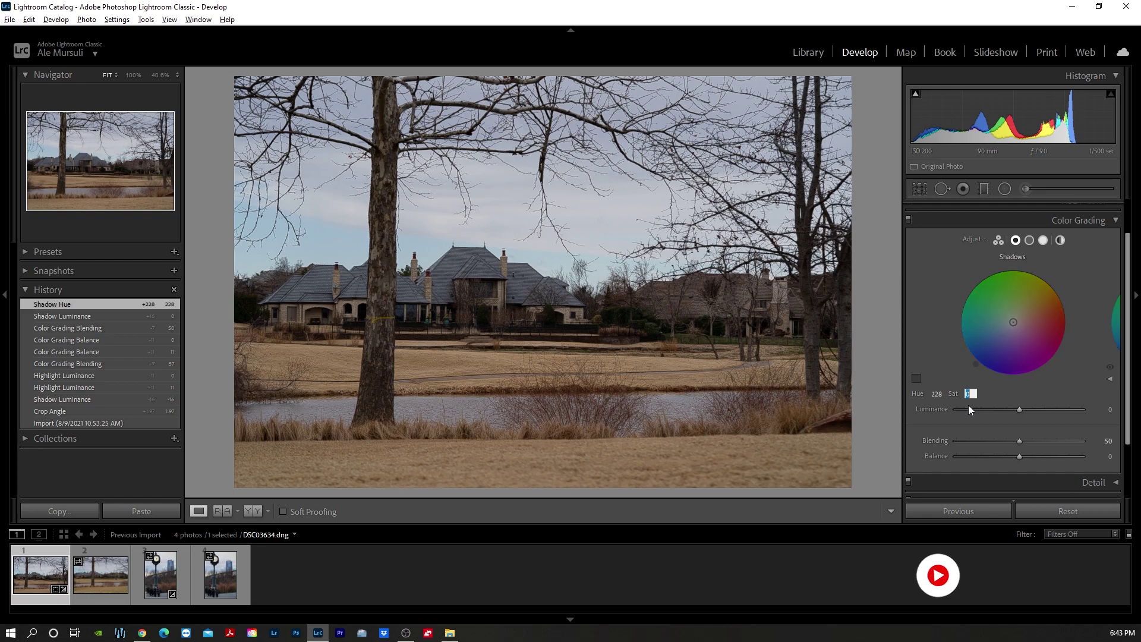
{"action": "type", "text": "25"}
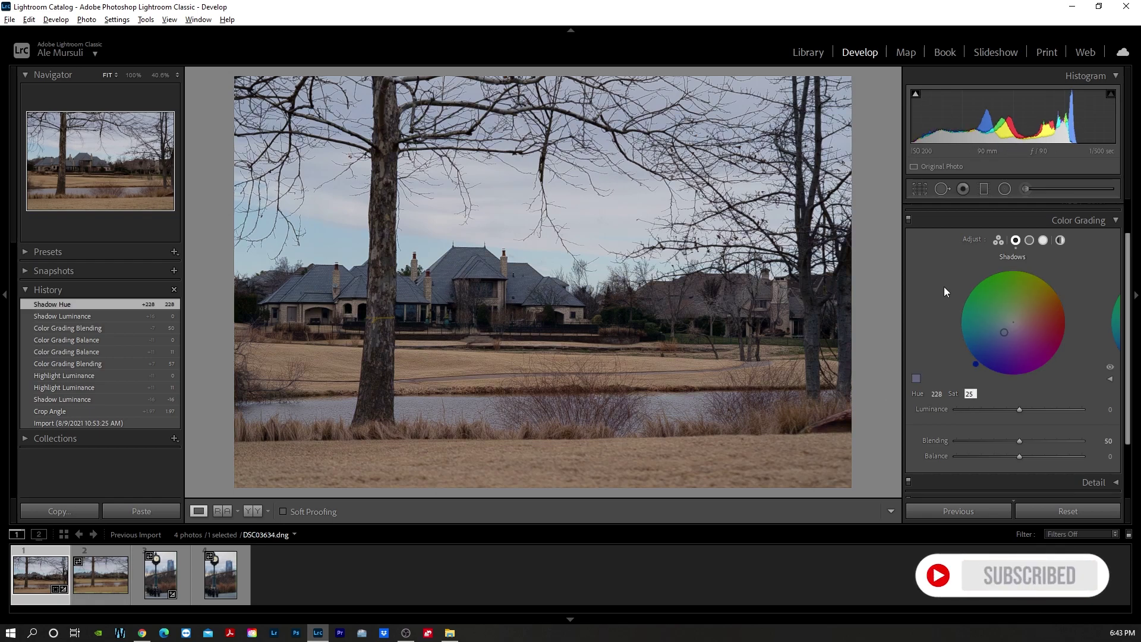
{"action": "left_click", "coordinate": [1044, 239]}
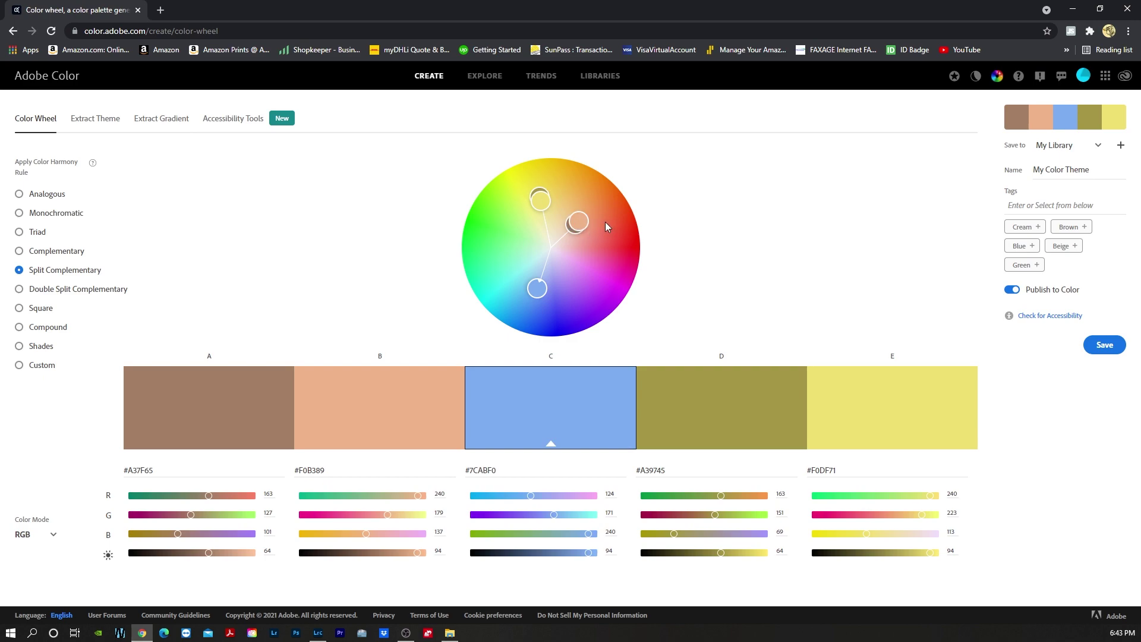
- Give the highlights a warm orange grade at hue 21 and saturation 25
{"action": "key", "text": "alt+Tab"}
{"action": "left_click_drag", "start_coordinate": [1069, 325], "coordinate": [1066, 304]}
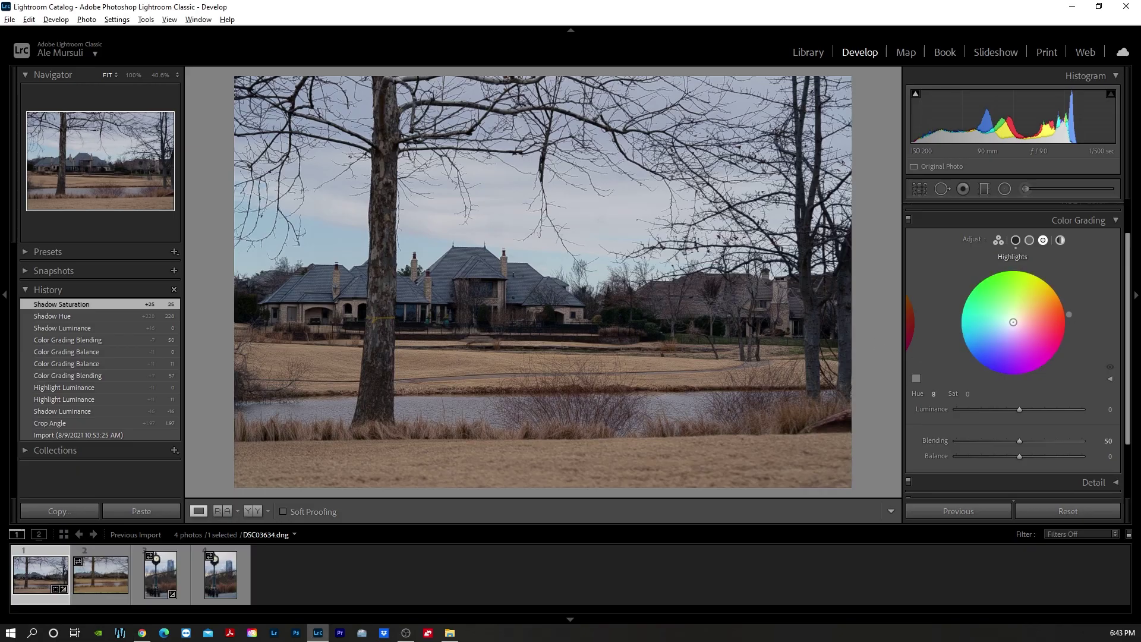
{"action": "left_click", "coordinate": [968, 395]}
{"action": "type", "text": "25"}
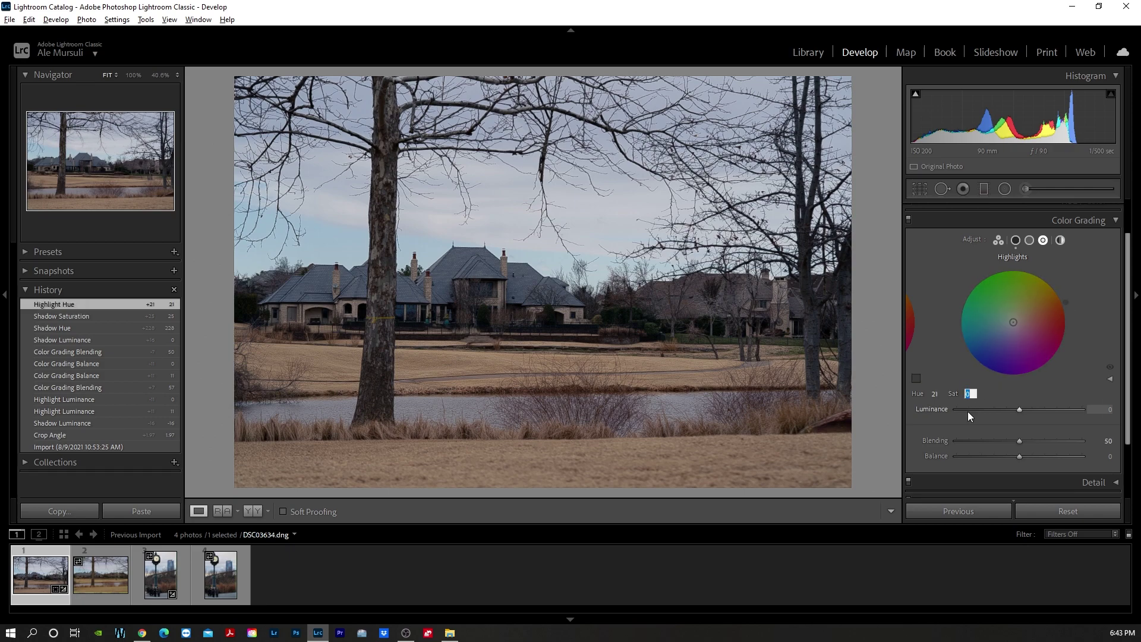
{"action": "key", "text": "alt+Tab"}
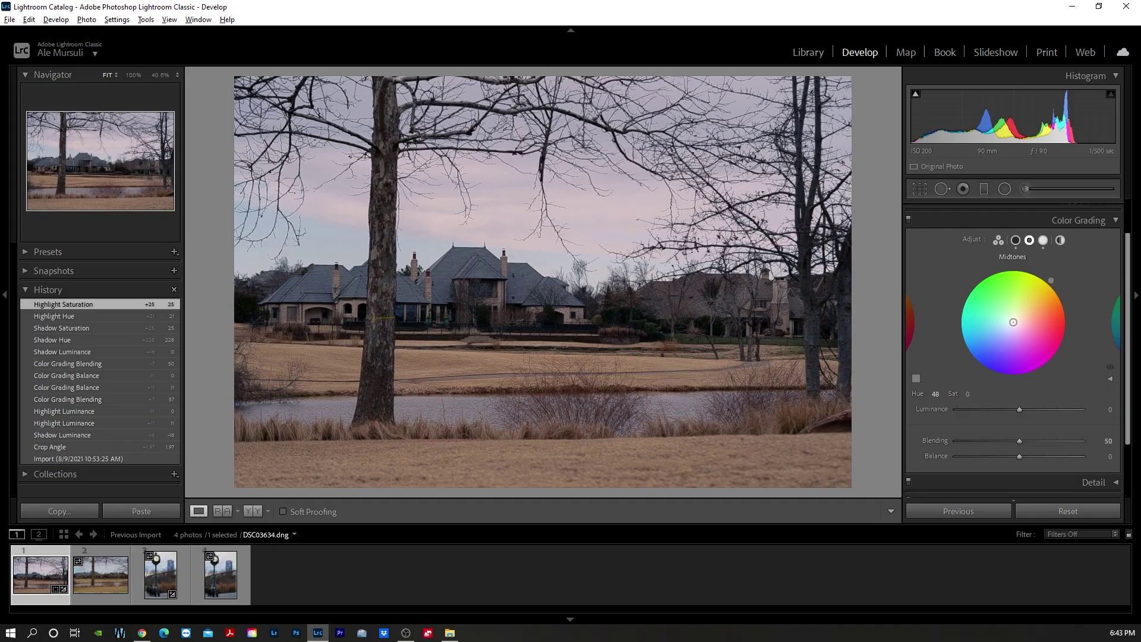
- Grade the midtones beige at hue 52, saturation 40, and switch to the 3-way wheel view
{"action": "mouse_move", "coordinate": [1049, 279]}
{"action": "left_mouse_down"}
{"action": "mouse_move", "coordinate": [1068, 314]}
{"action": "mouse_move", "coordinate": [1050, 279]}
{"action": "left_mouse_up"}
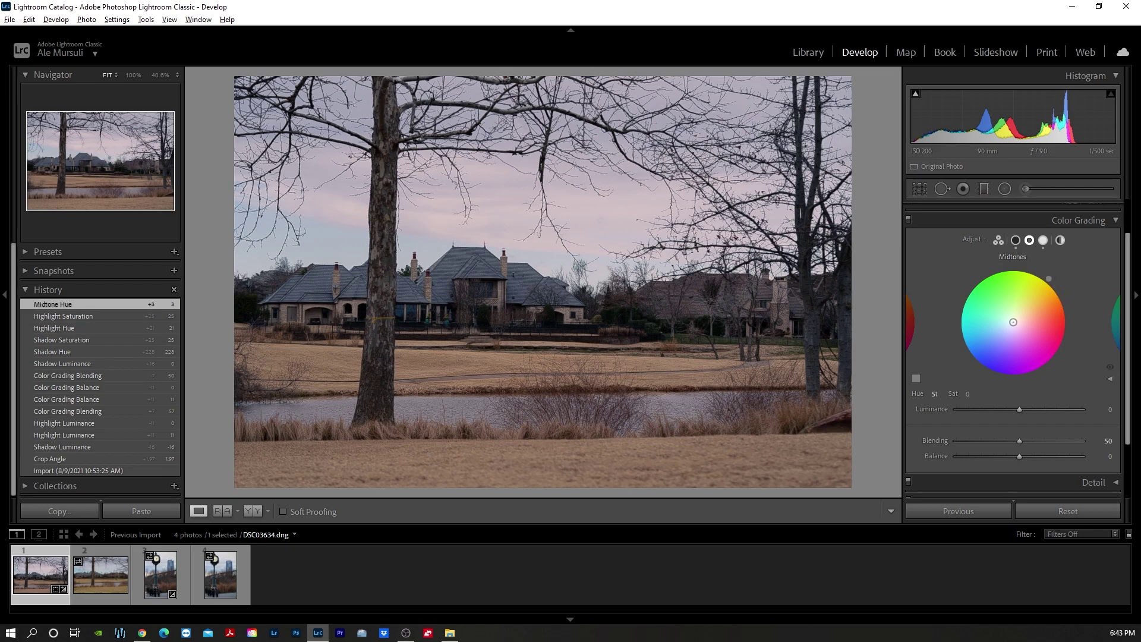
{"action": "left_click", "coordinate": [967, 394]}
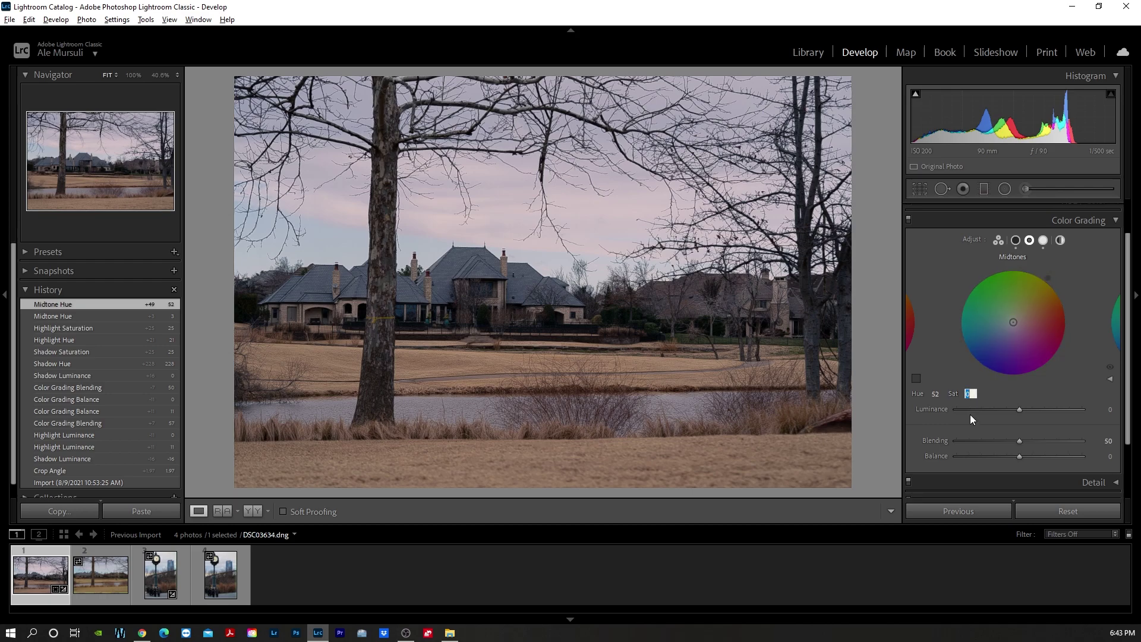
{"action": "type", "text": "40"}
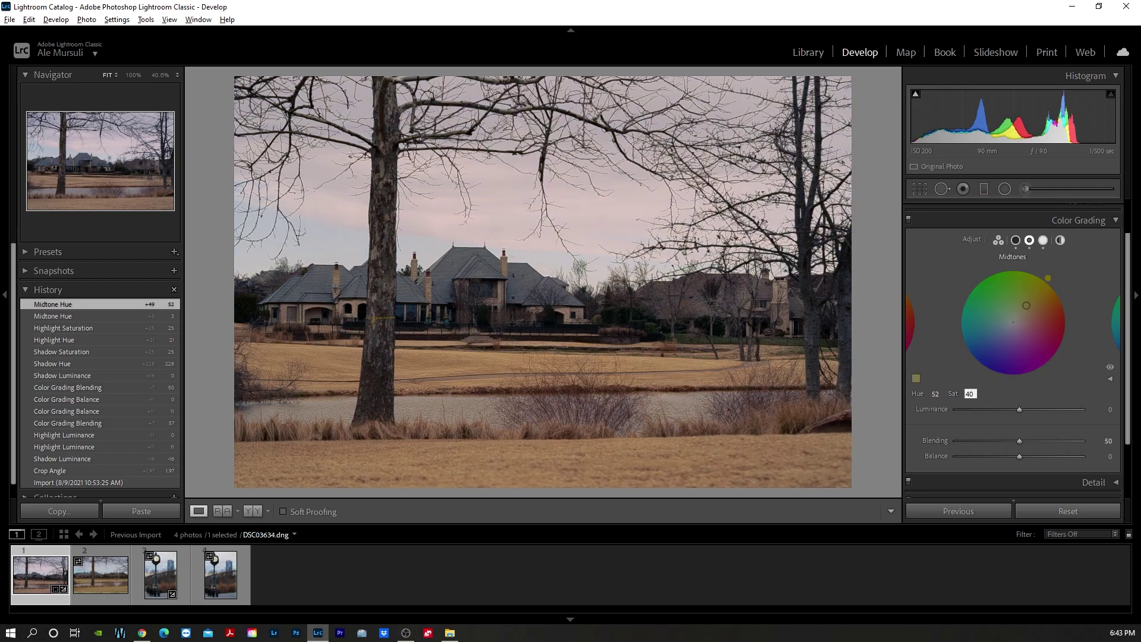
{"action": "left_click", "coordinate": [999, 240]}
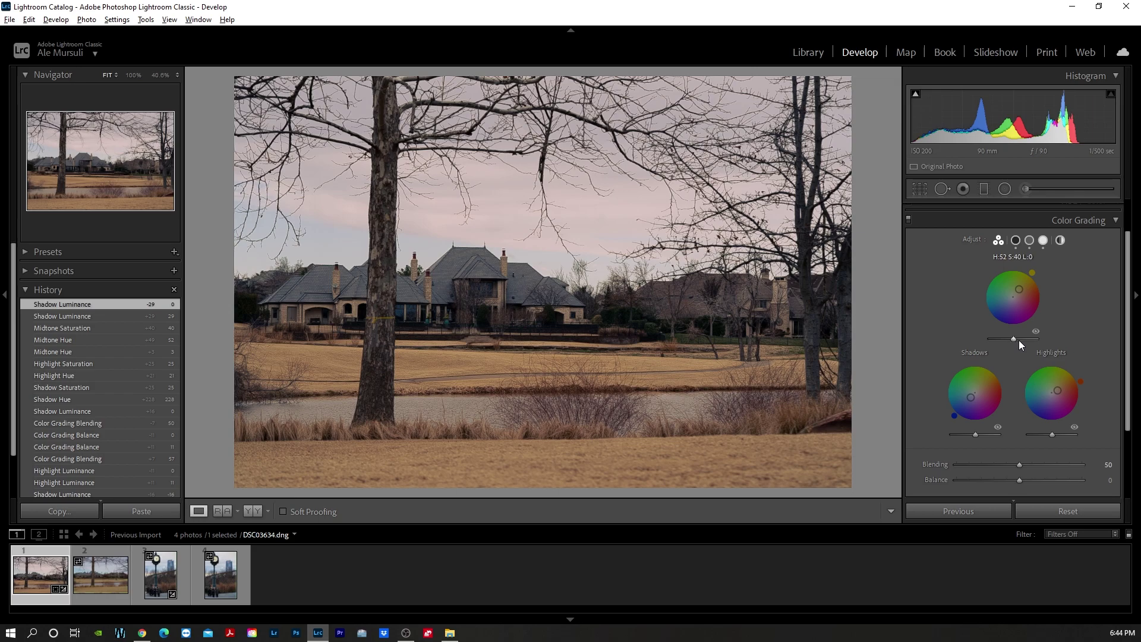
- Raise shadow and midtone luminance, lower highlight luminance, and push Blending to about 85
{"action": "mouse_move", "coordinate": [976, 434]}
{"action": "left_click_drag", "start_coordinate": [975, 434], "coordinate": [980, 434]}
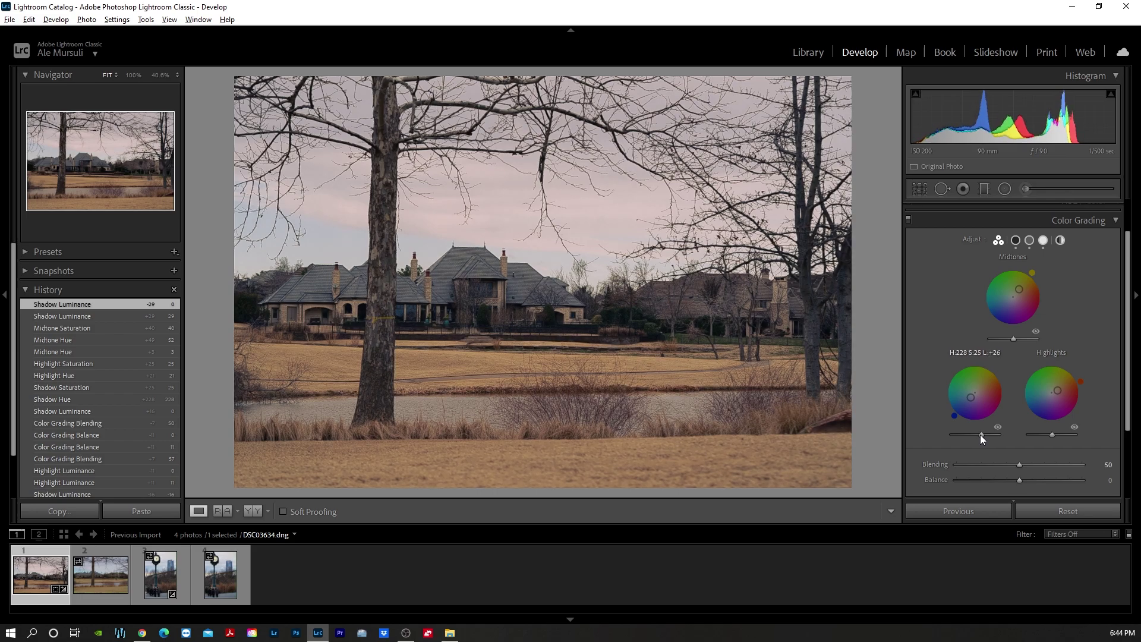
{"action": "left_click_drag", "start_coordinate": [1050, 434], "coordinate": [1039, 434]}
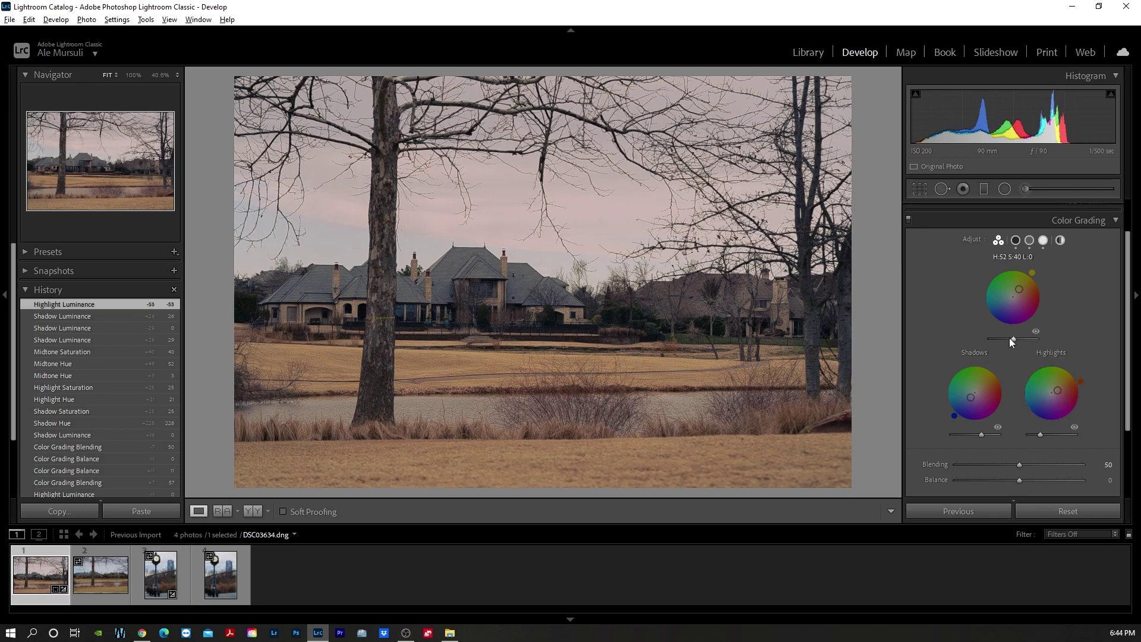
{"action": "left_click_drag", "start_coordinate": [1014, 338], "coordinate": [1020, 338]}
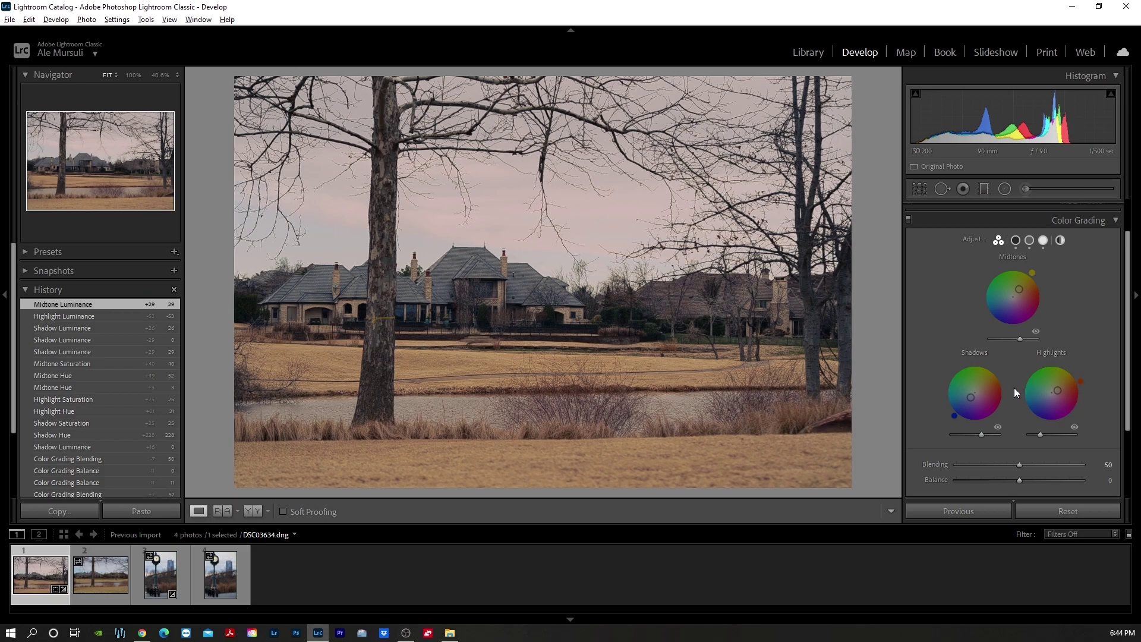
{"action": "mouse_move", "coordinate": [1019, 465]}
{"action": "left_mouse_down"}
{"action": "mouse_move", "coordinate": [984, 465]}
{"action": "mouse_move", "coordinate": [1082, 466]}
{"action": "mouse_move", "coordinate": [1007, 470]}
{"action": "mouse_move", "coordinate": [1063, 469]}
{"action": "left_mouse_up"}
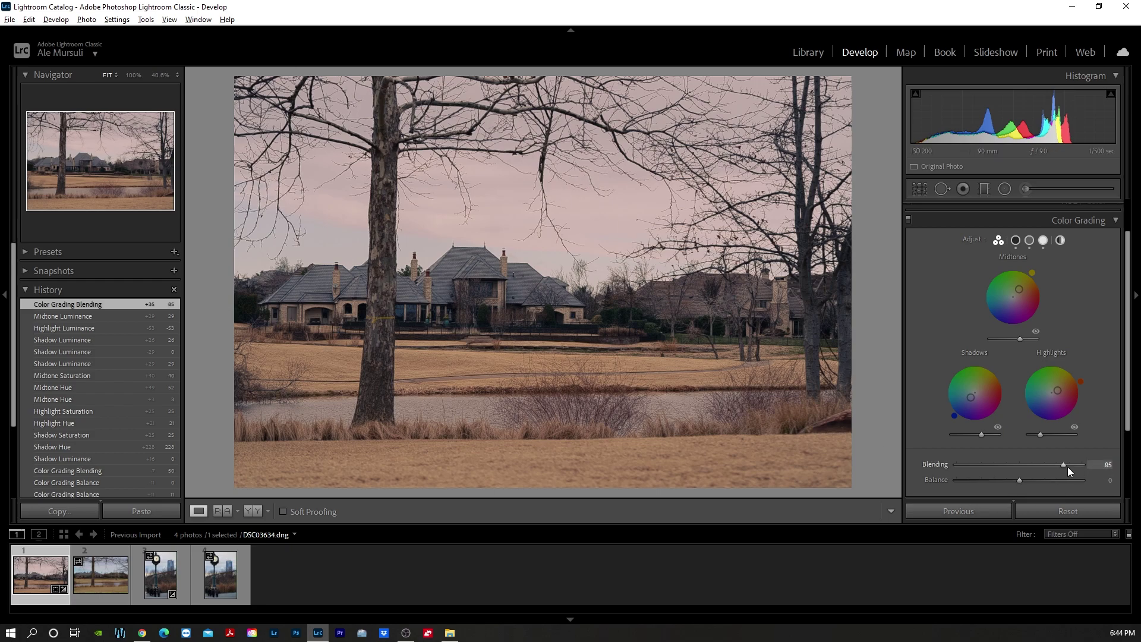
- Lower Blending to about 13, set Balance to -24, and show the Before/After comparison
{"action": "left_click_drag", "start_coordinate": [1063, 465], "coordinate": [973, 473]}
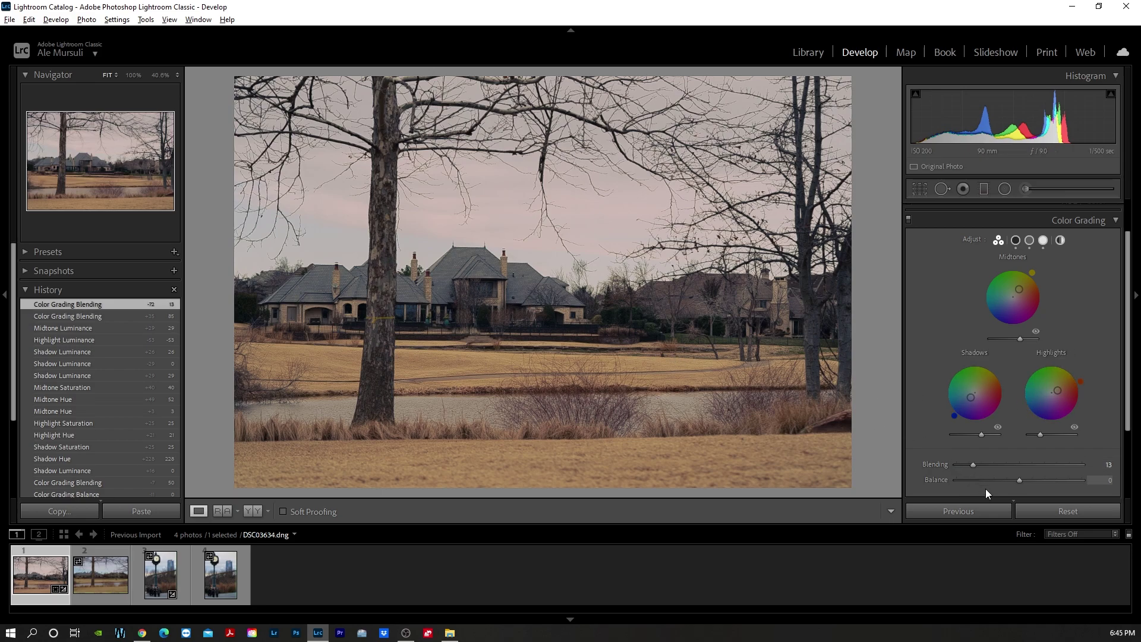
{"action": "double_click", "coordinate": [1019, 480]}
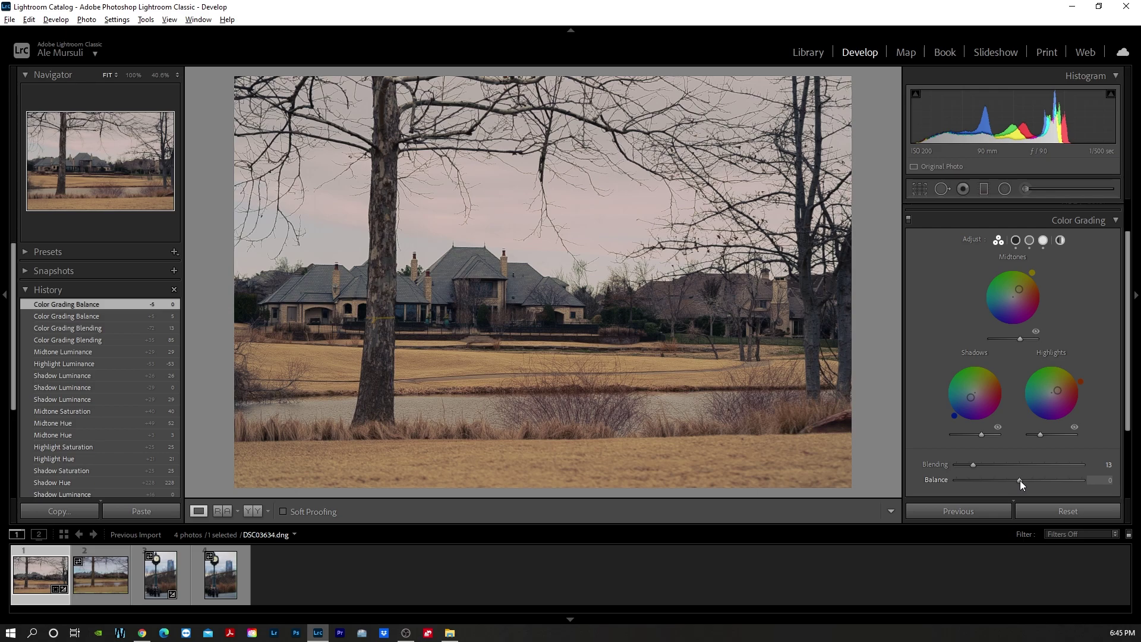
{"action": "left_click_drag", "start_coordinate": [1020, 480], "coordinate": [1006, 482]}
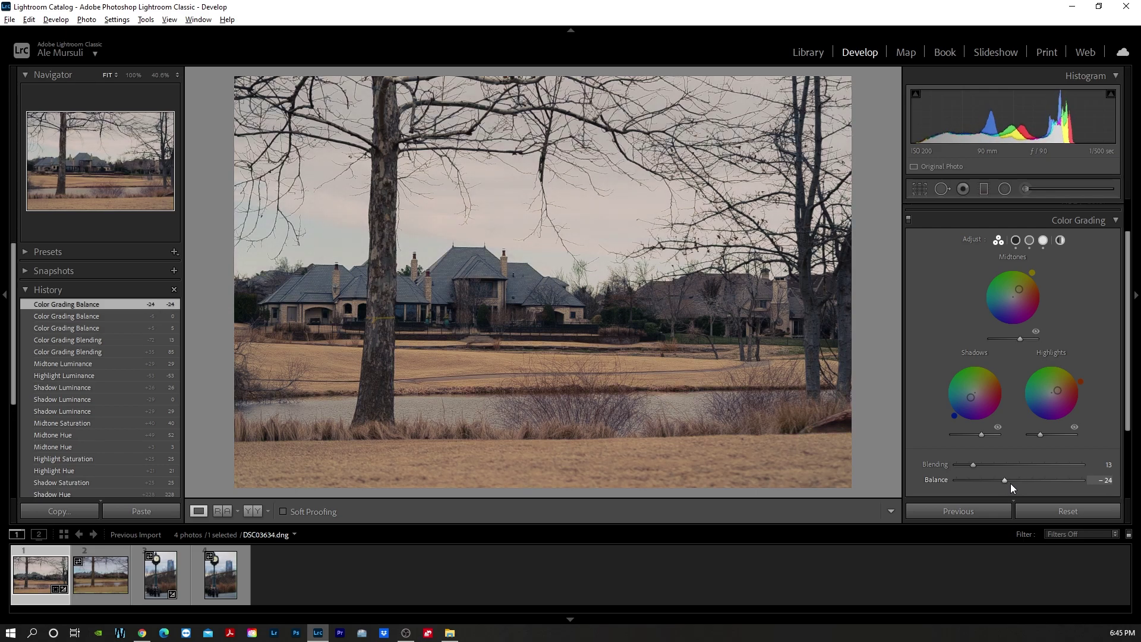
{"action": "left_click", "coordinate": [1116, 220]}
{"action": "left_click", "coordinate": [253, 511]}
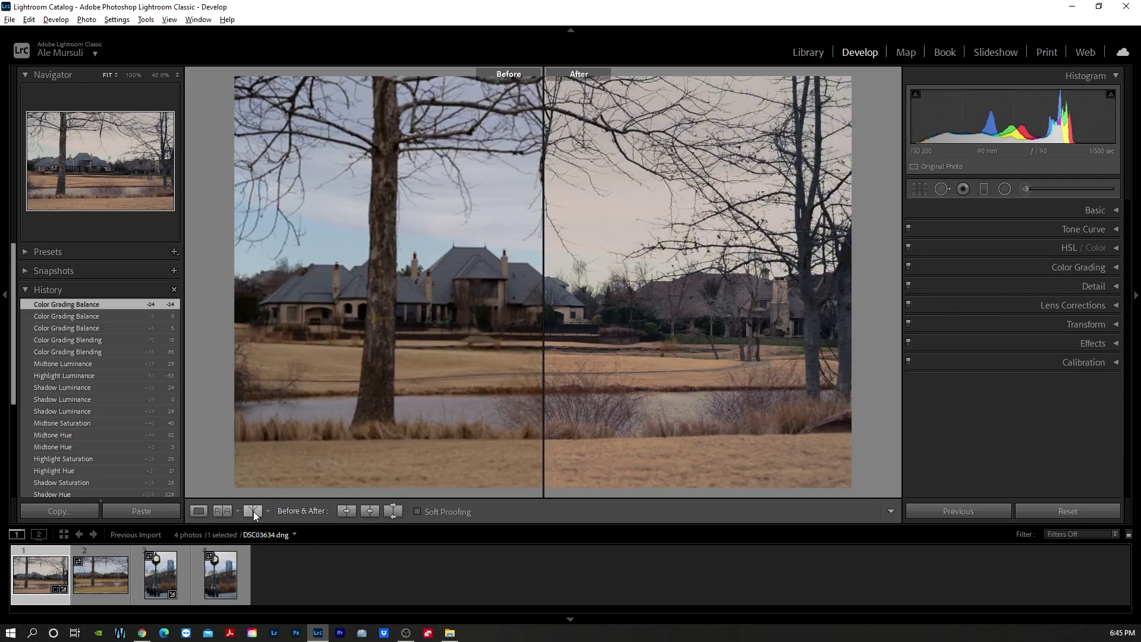
- Switch to Lights Out around the before/after view and change the comparison layout
{"action": "key", "text": "l"}
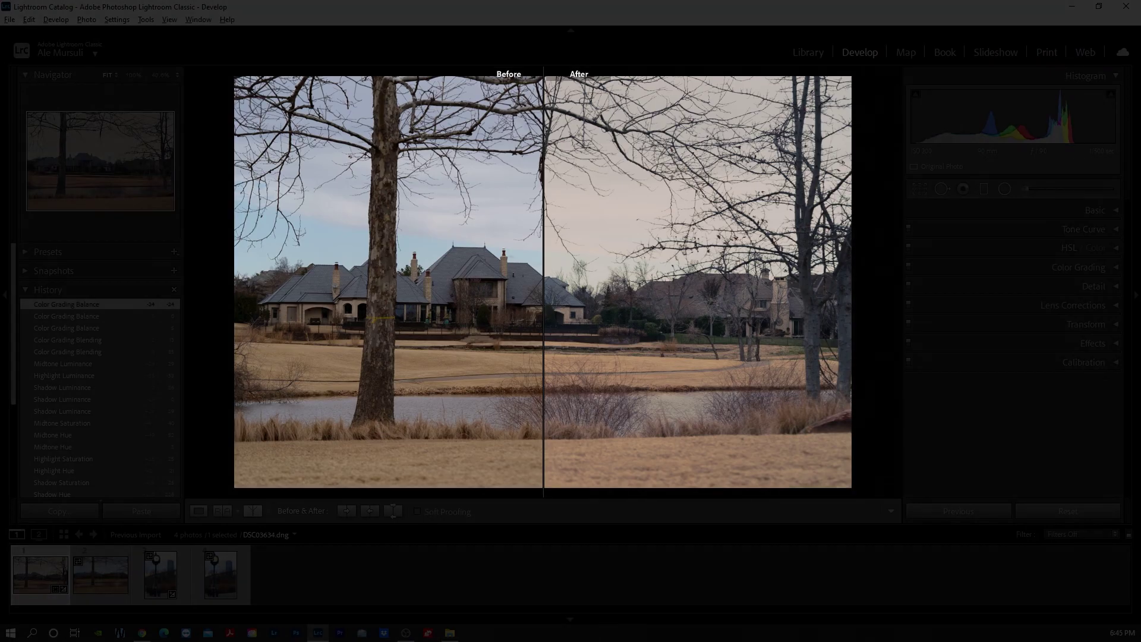
{"action": "key", "text": "l"}
{"action": "key", "text": "alt+y"}
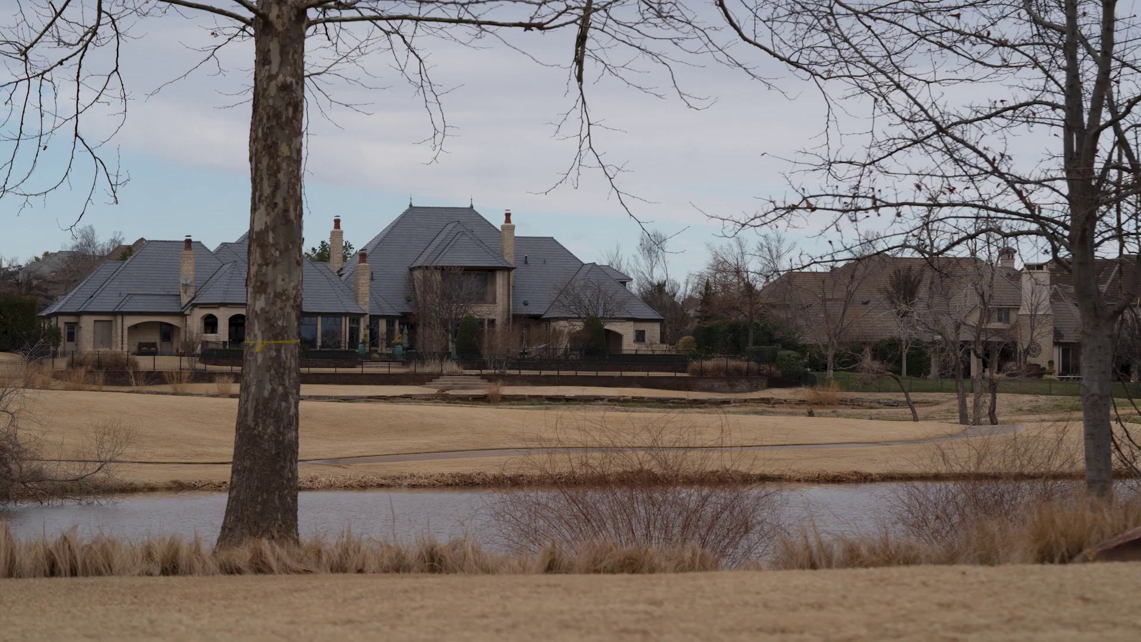